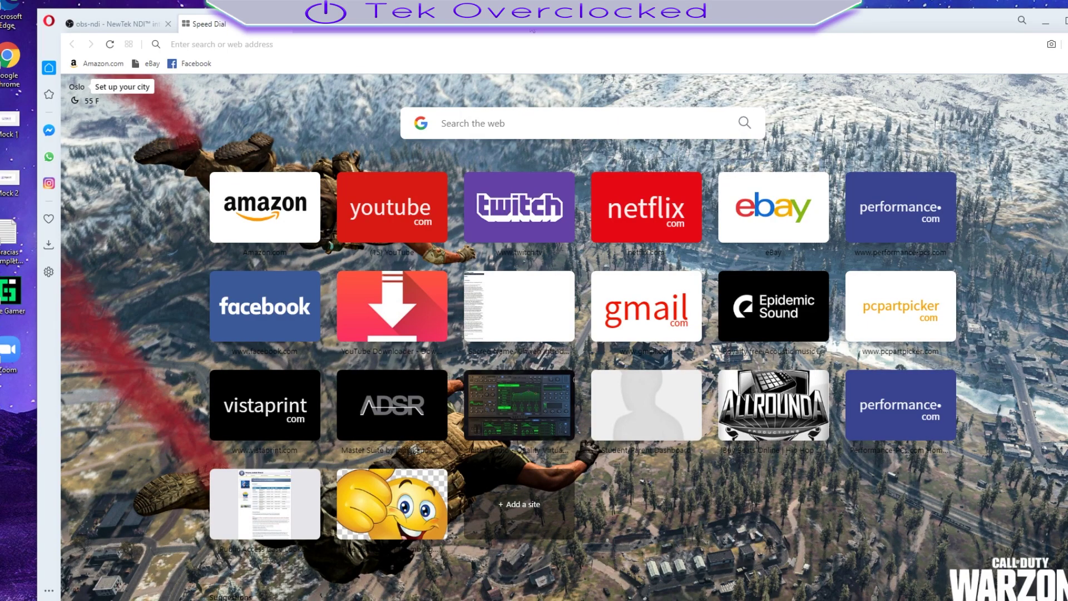
# Search Google for 'ndi obs' and open the obs-ndi plugin page on obsproject.com.
pyautogui.click(460, 119)
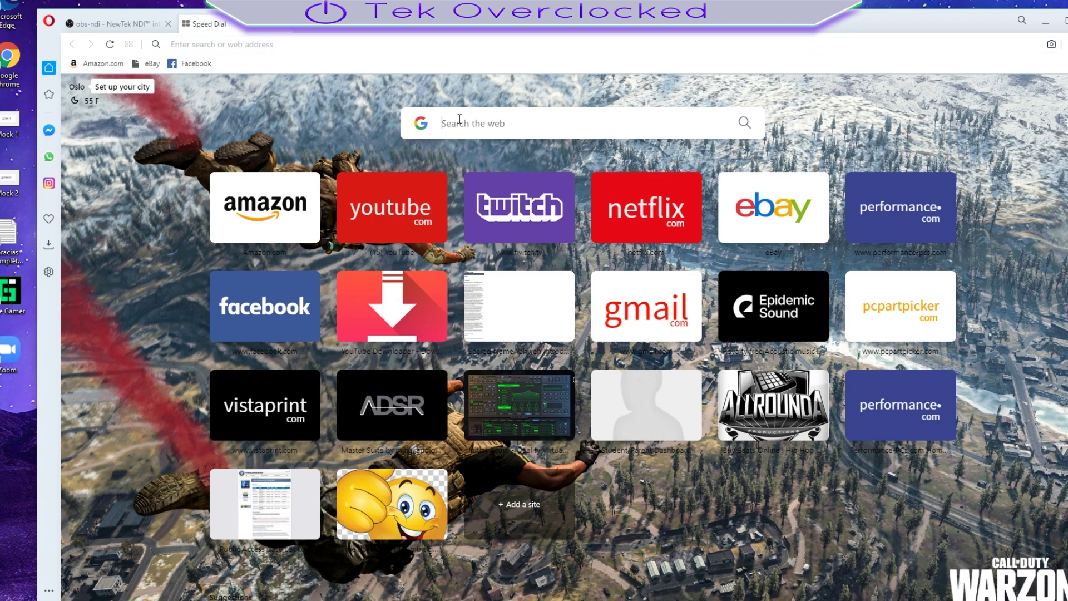
pyautogui.write('ndi')
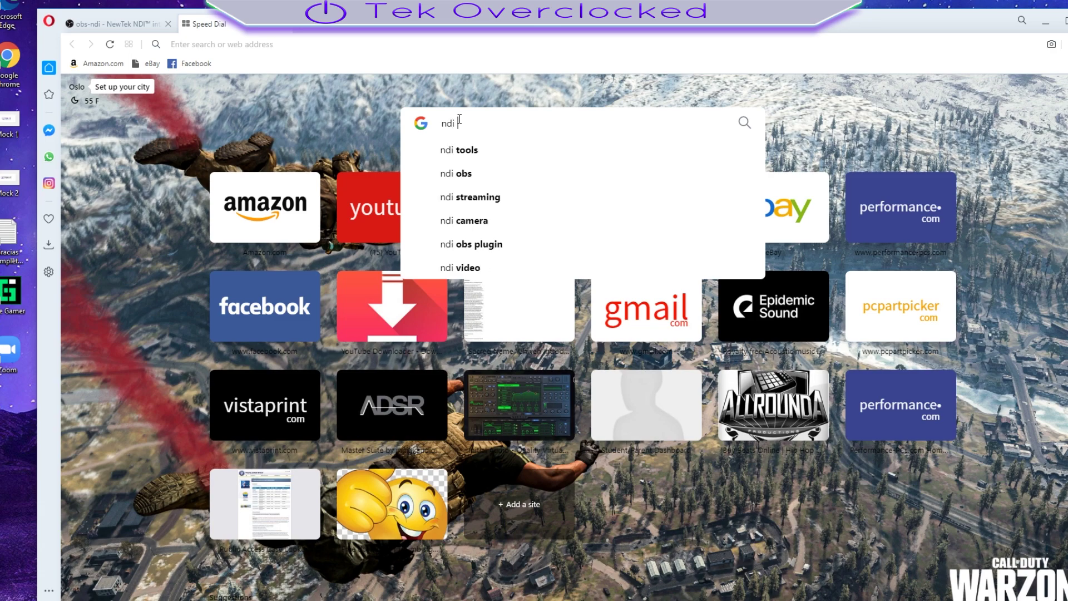
pyautogui.click(482, 174)
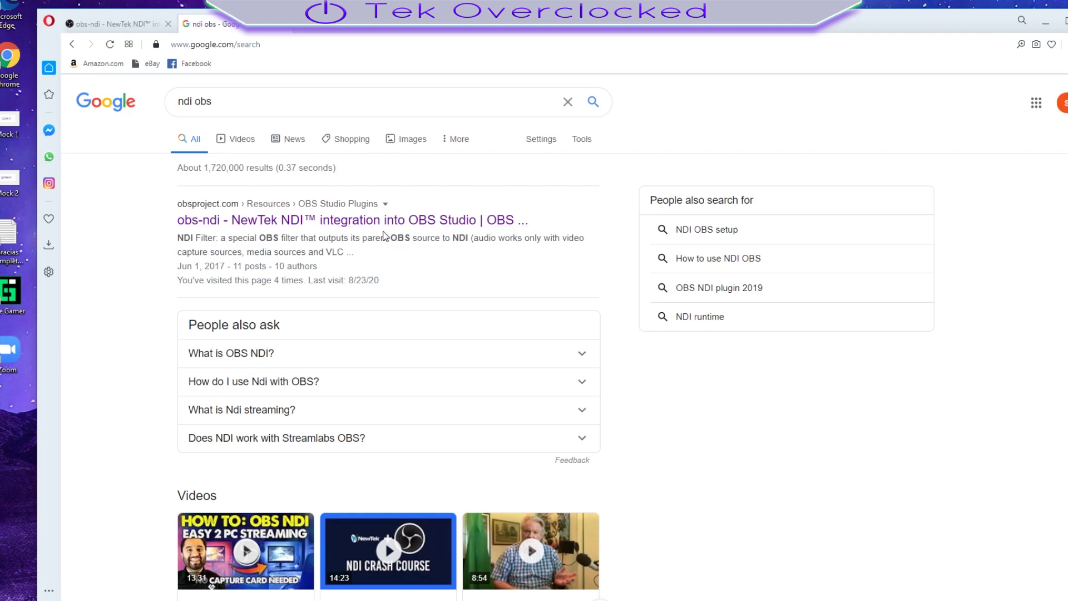
pyautogui.click(370, 222)
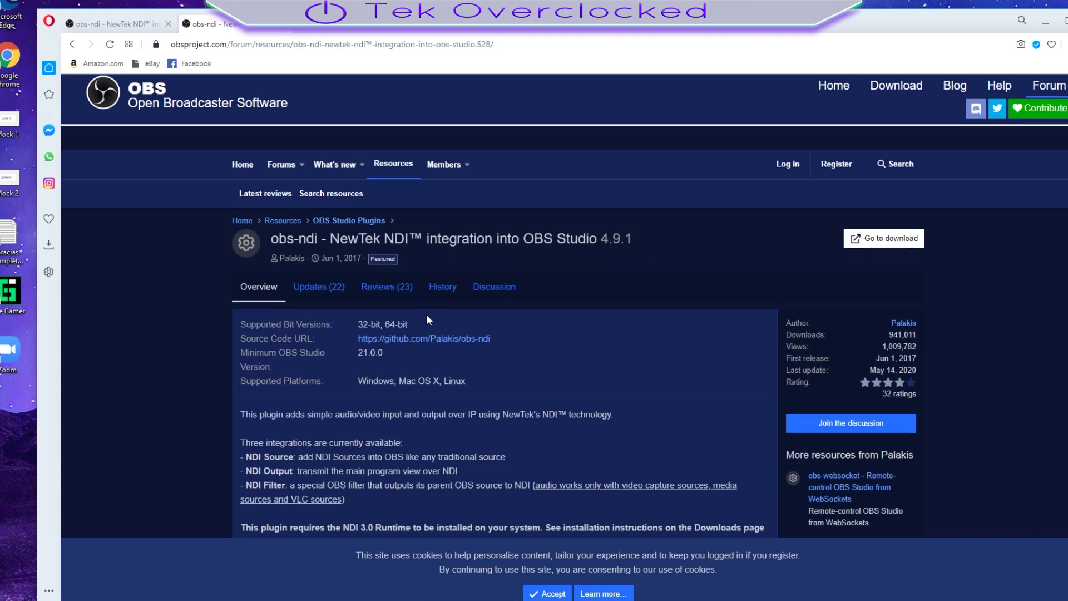
# Scroll down to Latest updates and open the obs-ndi 4.9.1 update notes.
pyautogui.scroll(-3, 486, 306)
pyautogui.scroll(-3, 488, 308)
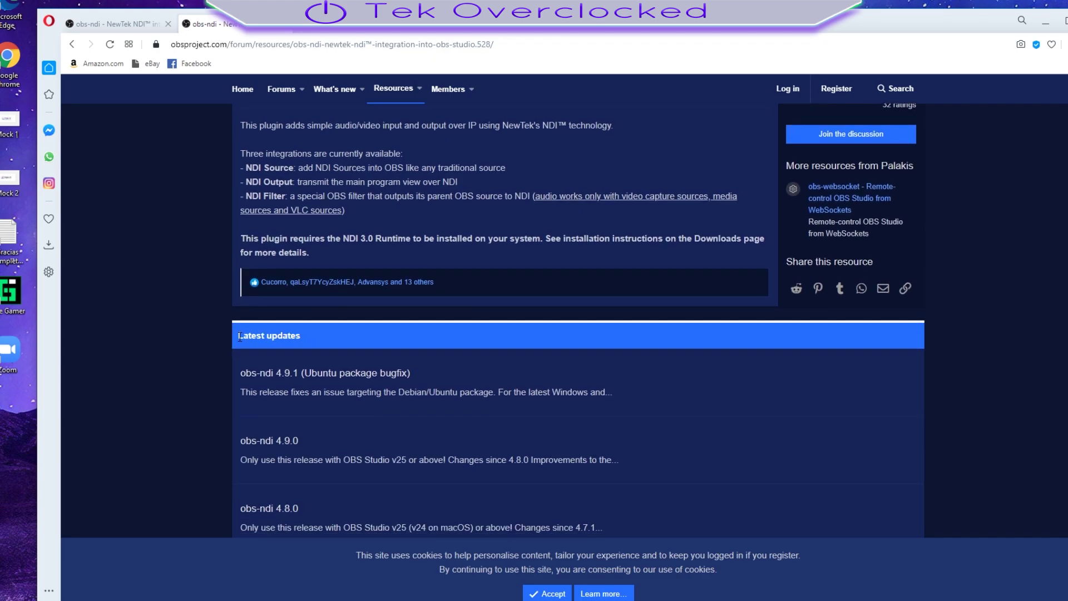
pyautogui.scroll(-2, 244, 312)
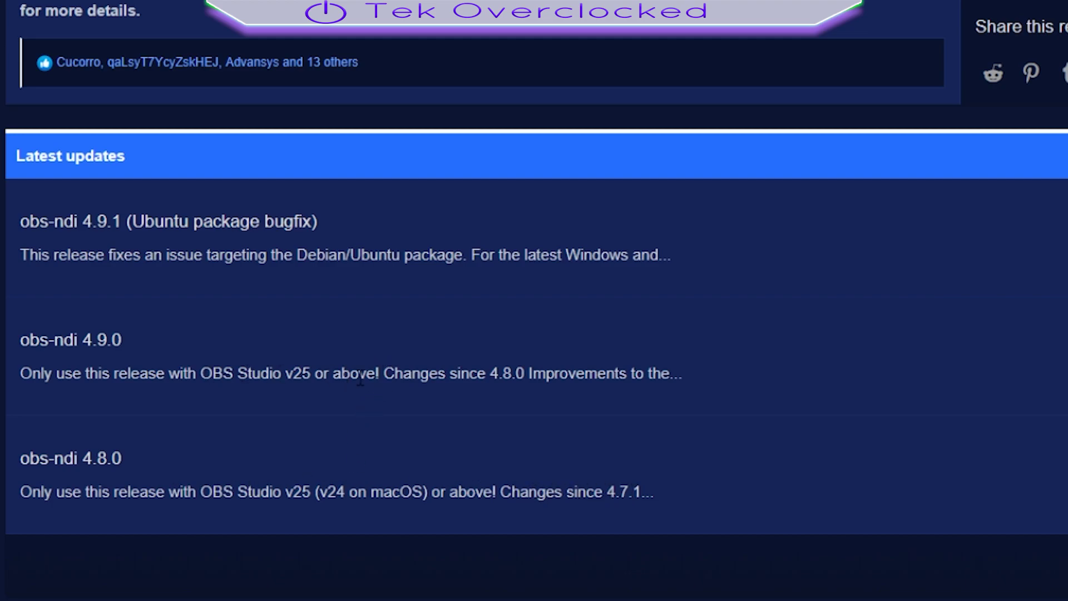
pyautogui.click(74, 349)
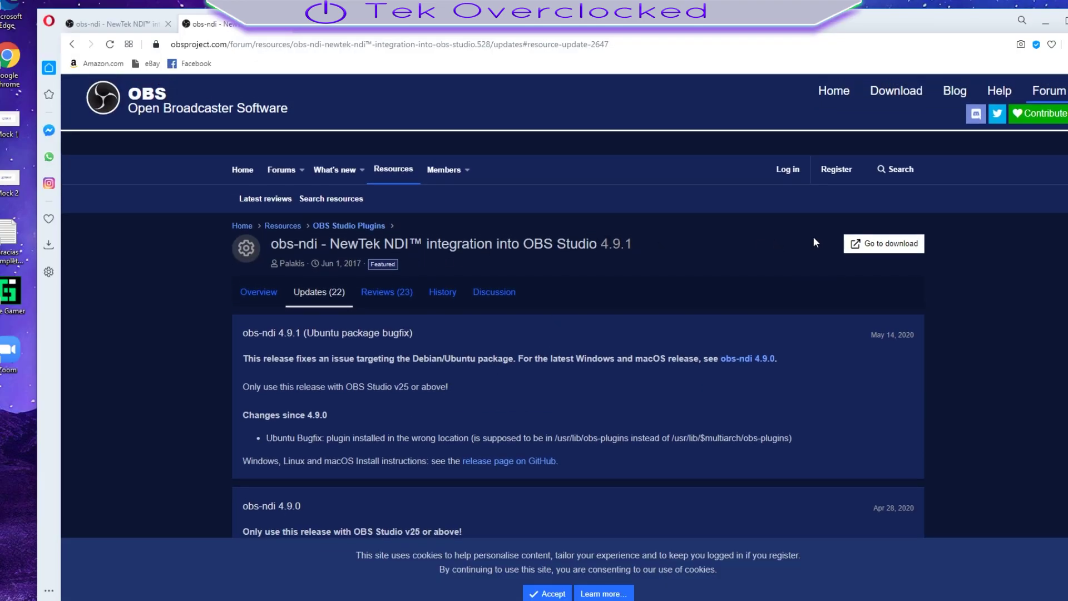
# Download obs-ndi-4.9.0-Windows-Installer.exe from the GitHub release Assets and save it to Downloads.
pyautogui.click(881, 248)
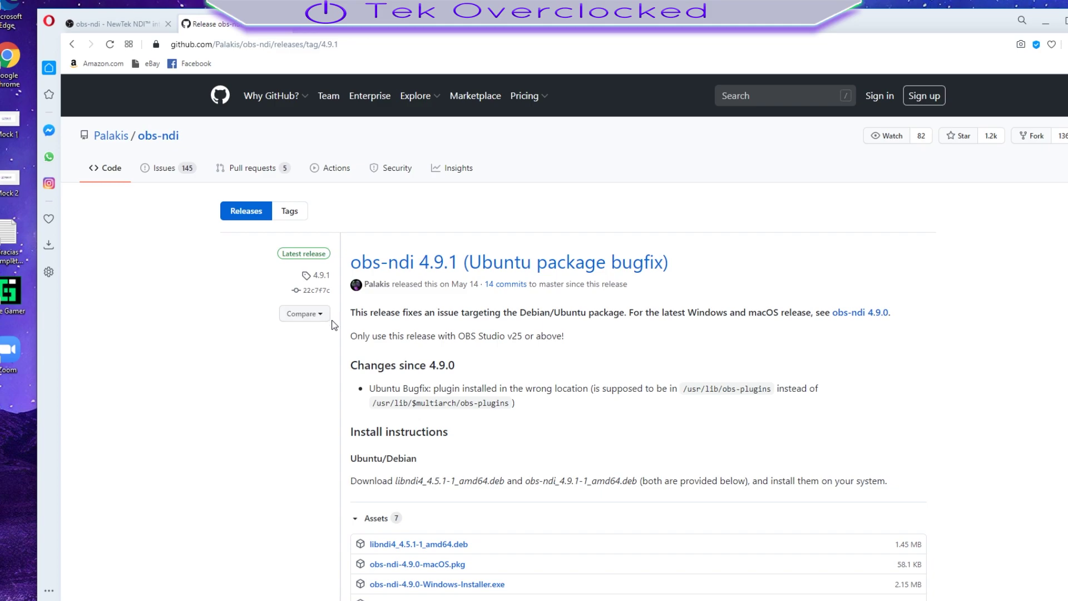
pyautogui.scroll(-3, 331, 324)
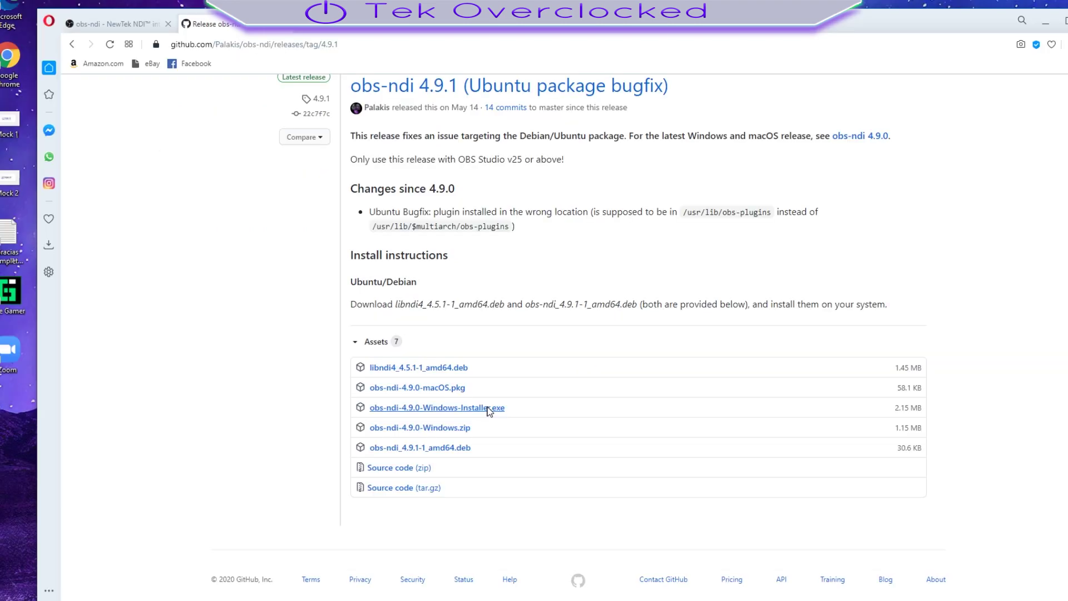
pyautogui.click(488, 411)
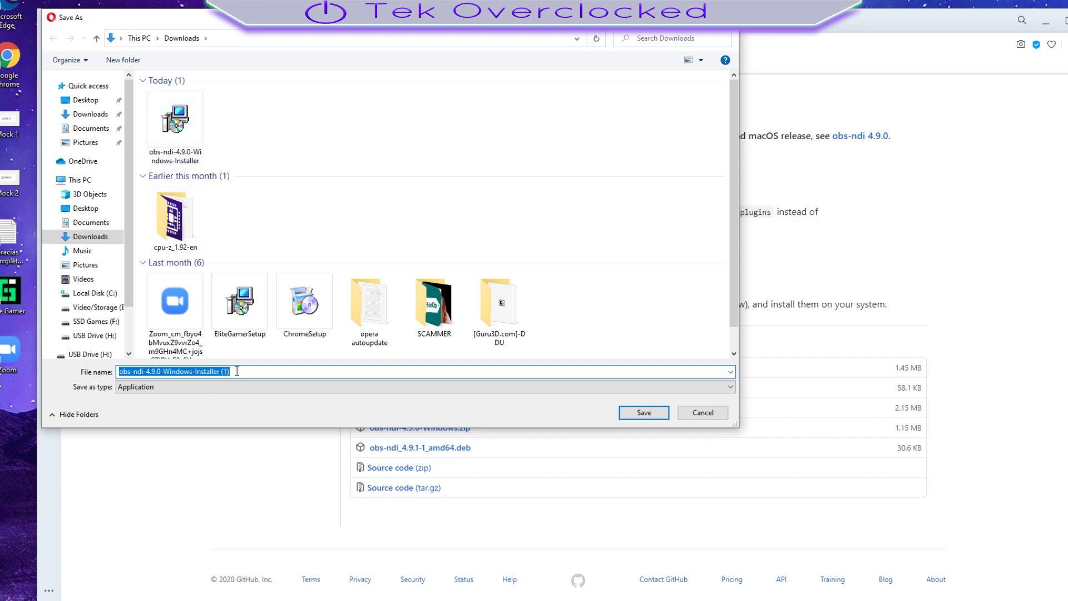
pyautogui.click(642, 415)
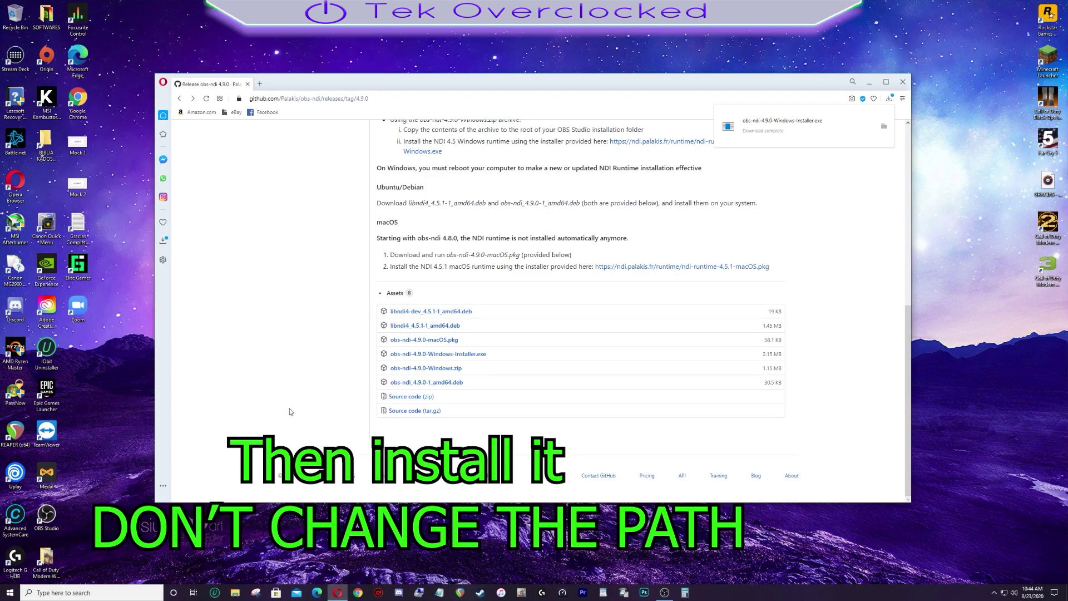
# Run the obs-ndi installer into the existing obs-studio folder with default components and shortcuts.
pyautogui.click(812, 127)
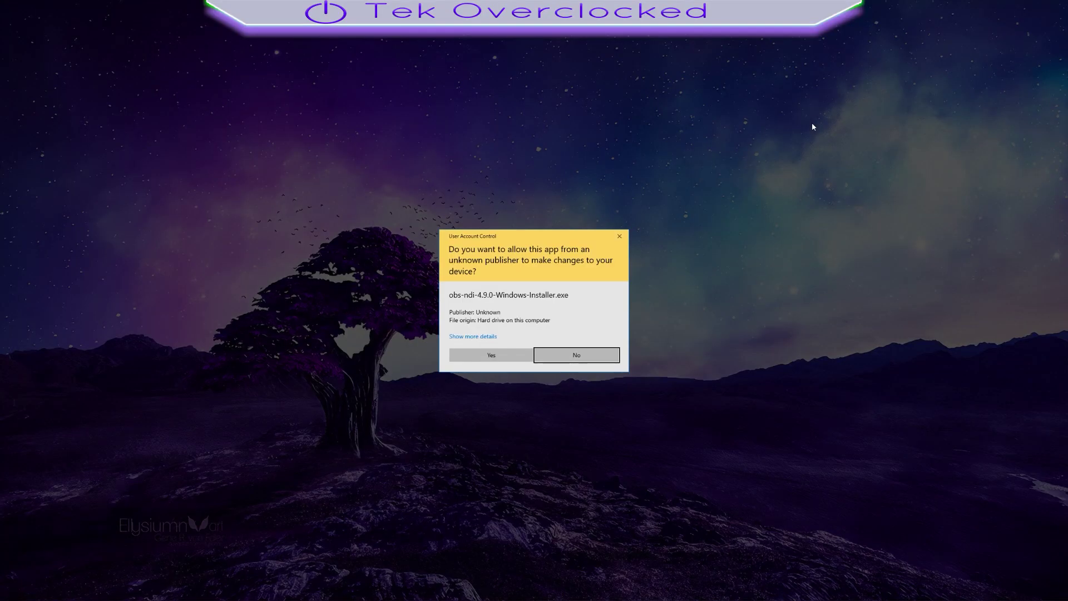
pyautogui.click(484, 356)
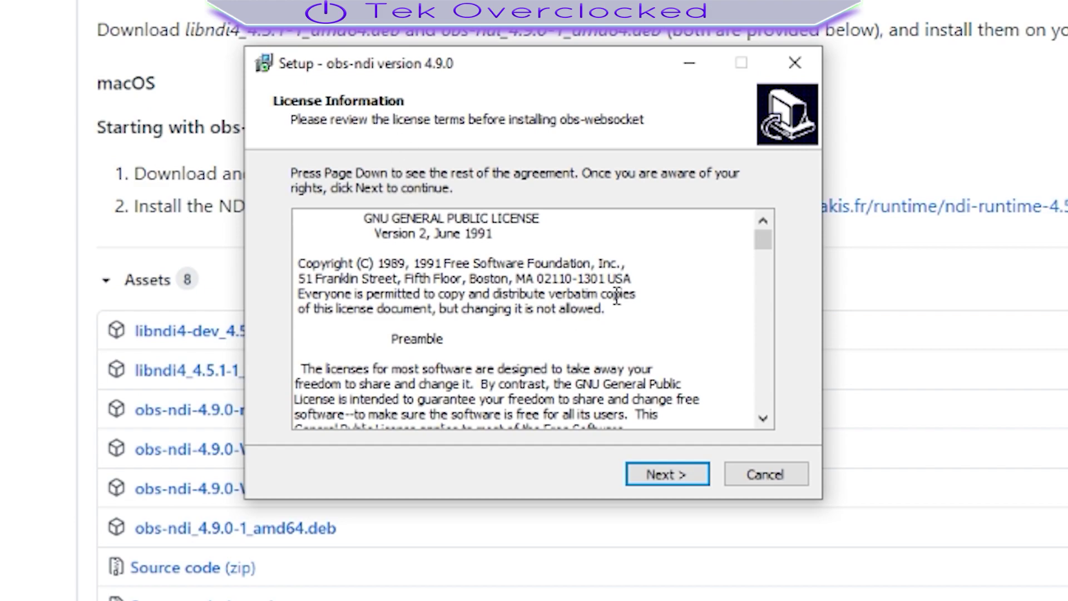
pyautogui.click(674, 476)
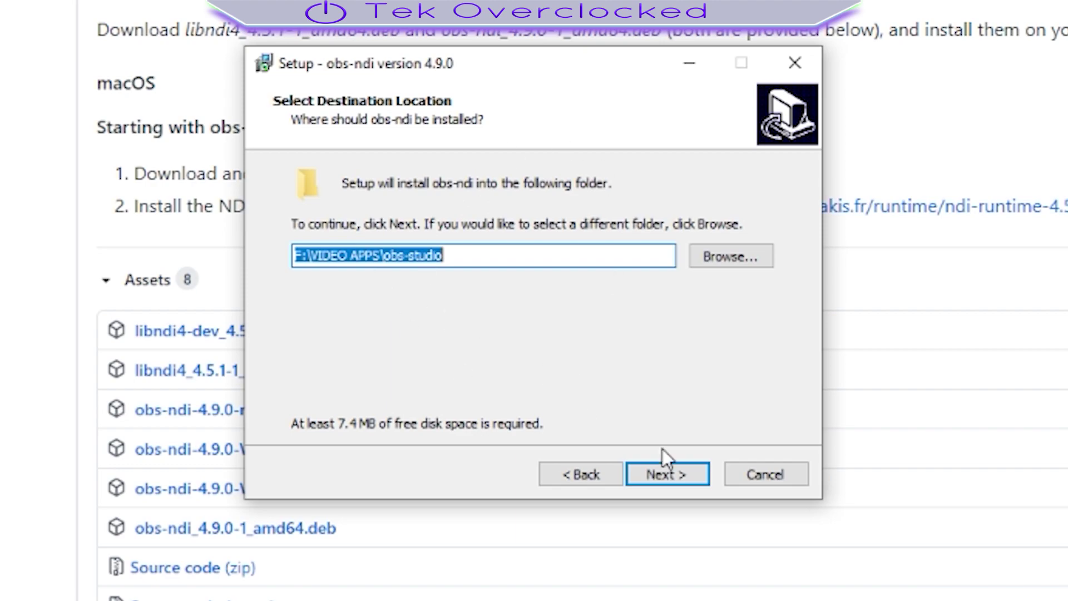
pyautogui.click(681, 474)
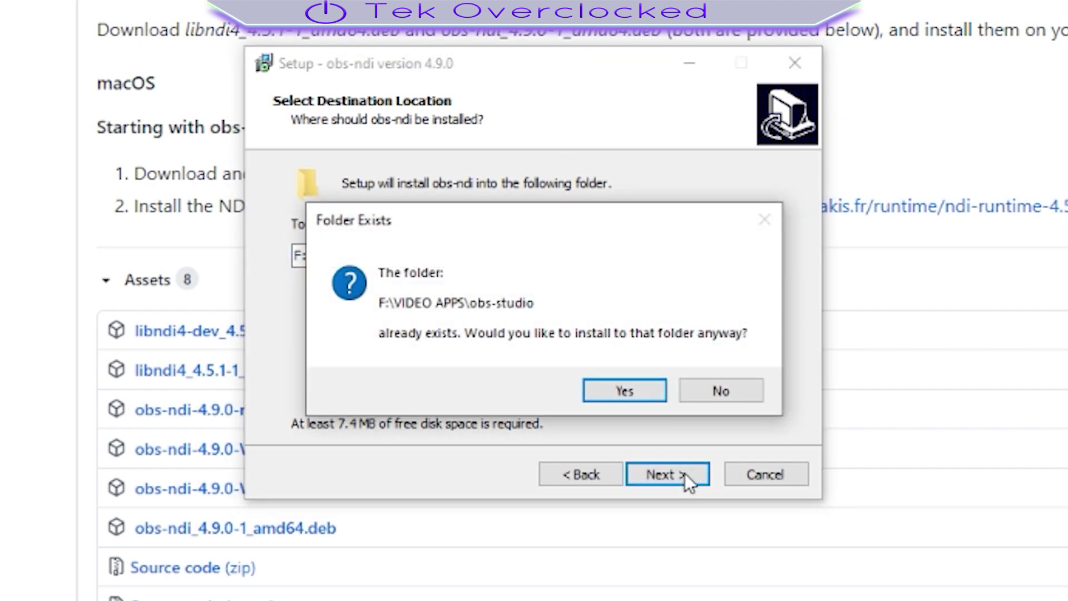
pyautogui.click(626, 390)
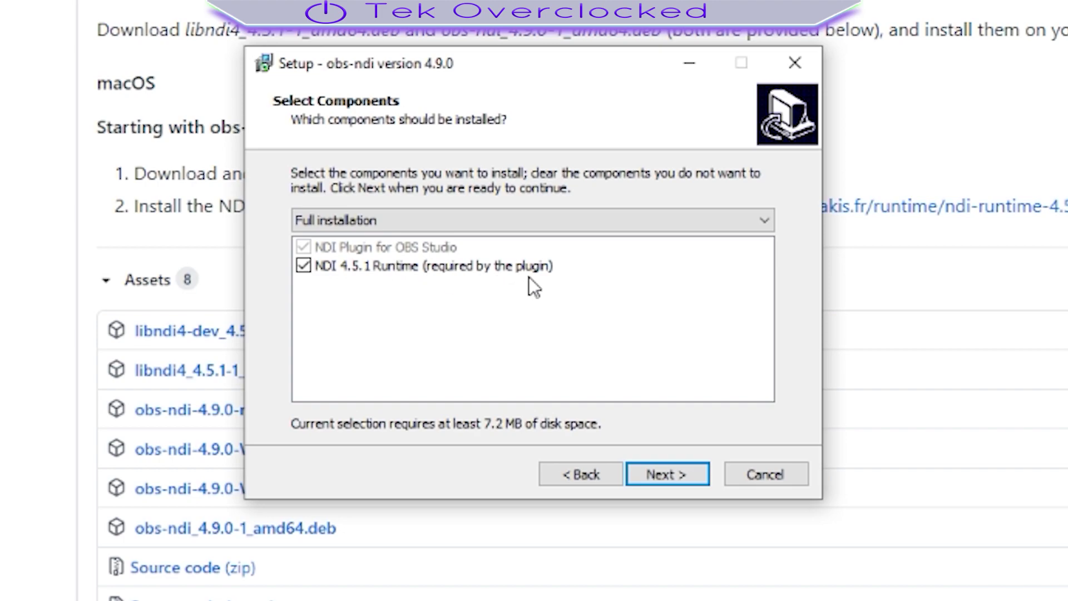
pyautogui.click(666, 473)
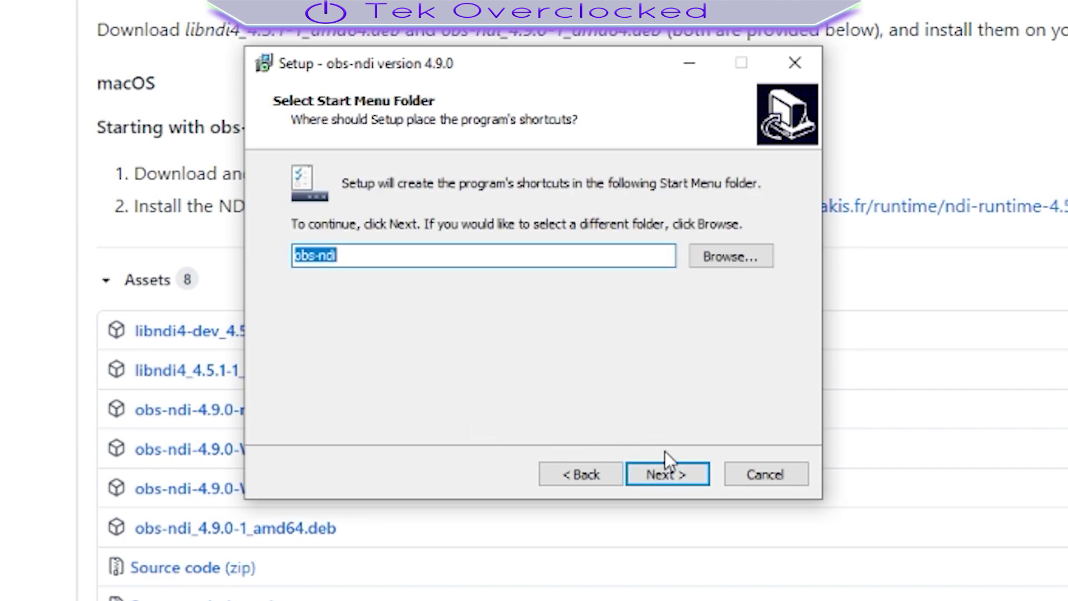
pyautogui.click(670, 474)
pyautogui.click(672, 474)
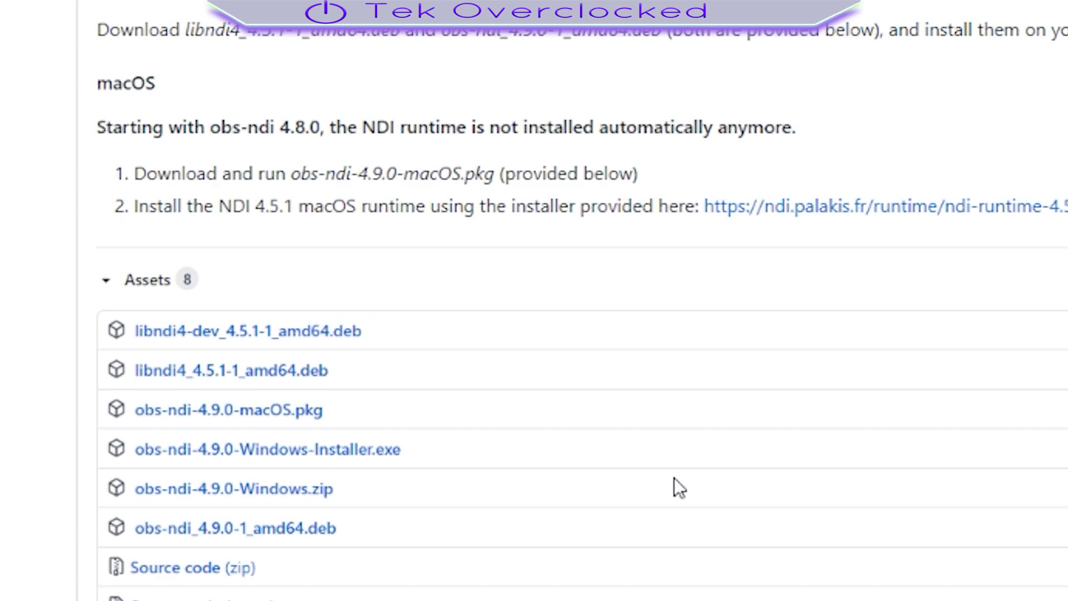
# Accept the NDI 4 Runtime license, keep default location and Start Menu folder, and install it.
pyautogui.click(333, 402)
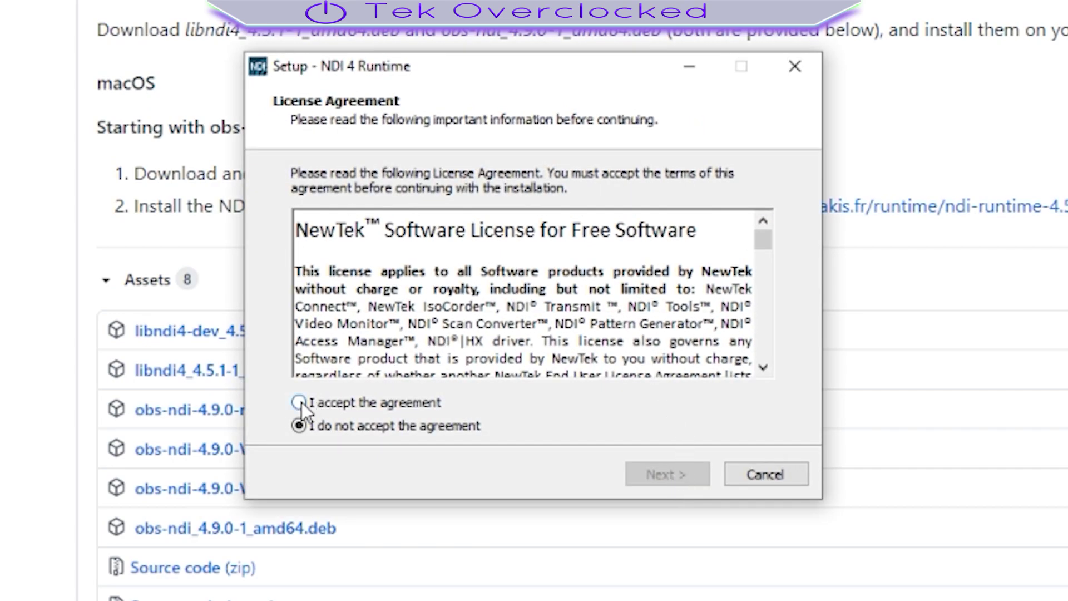
pyautogui.click(669, 470)
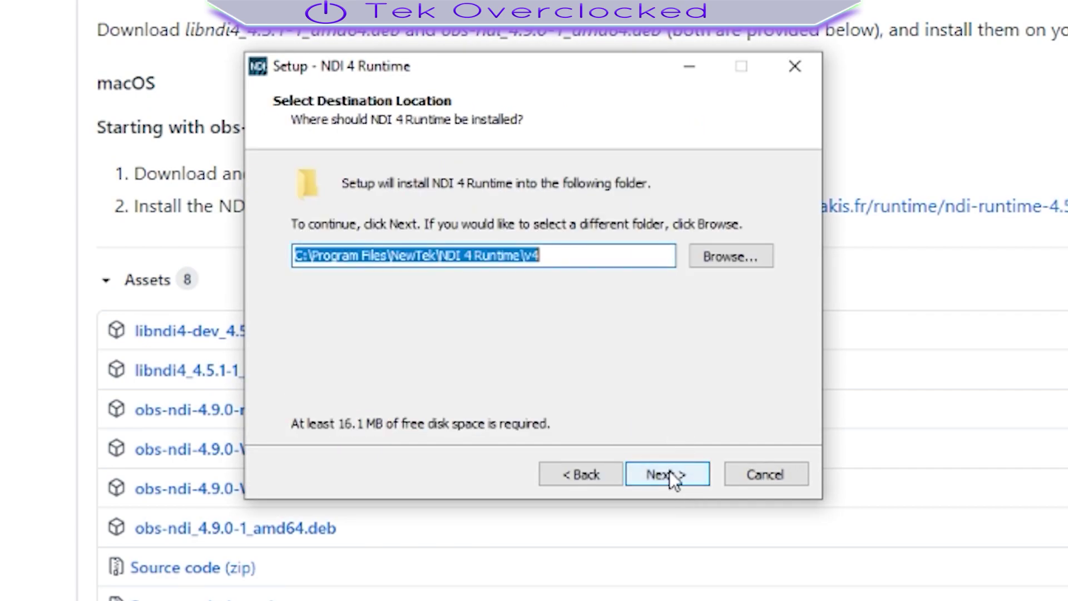
pyautogui.click(663, 473)
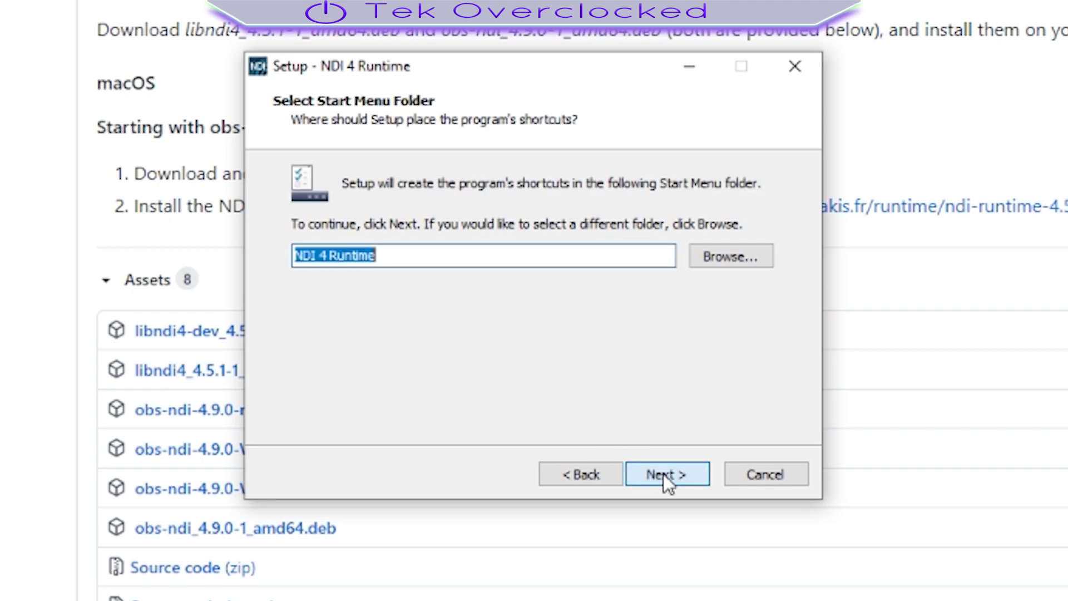
pyautogui.click(676, 474)
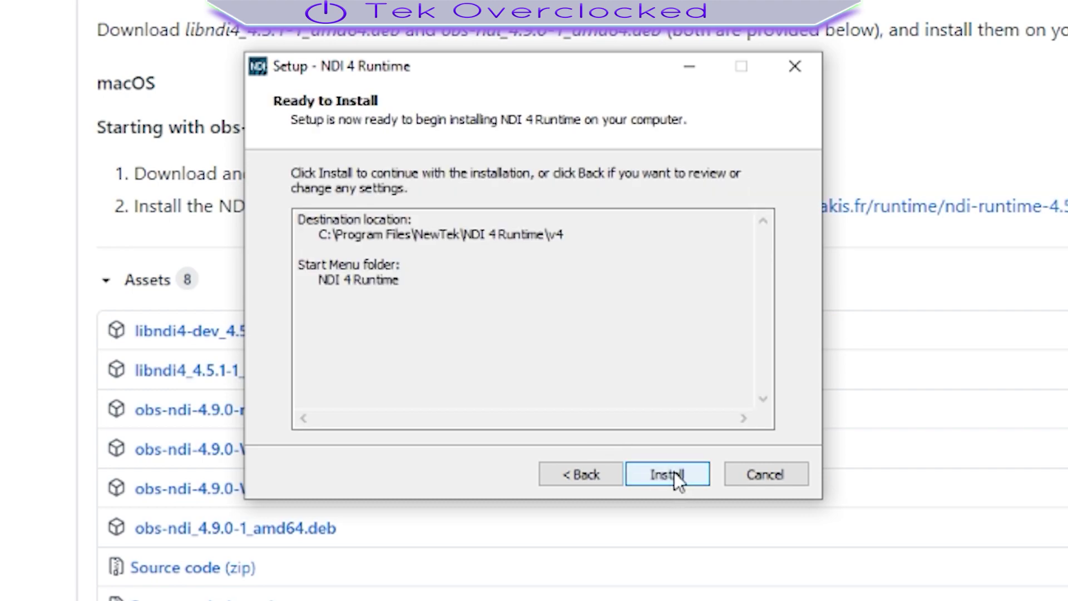
pyautogui.click(676, 474)
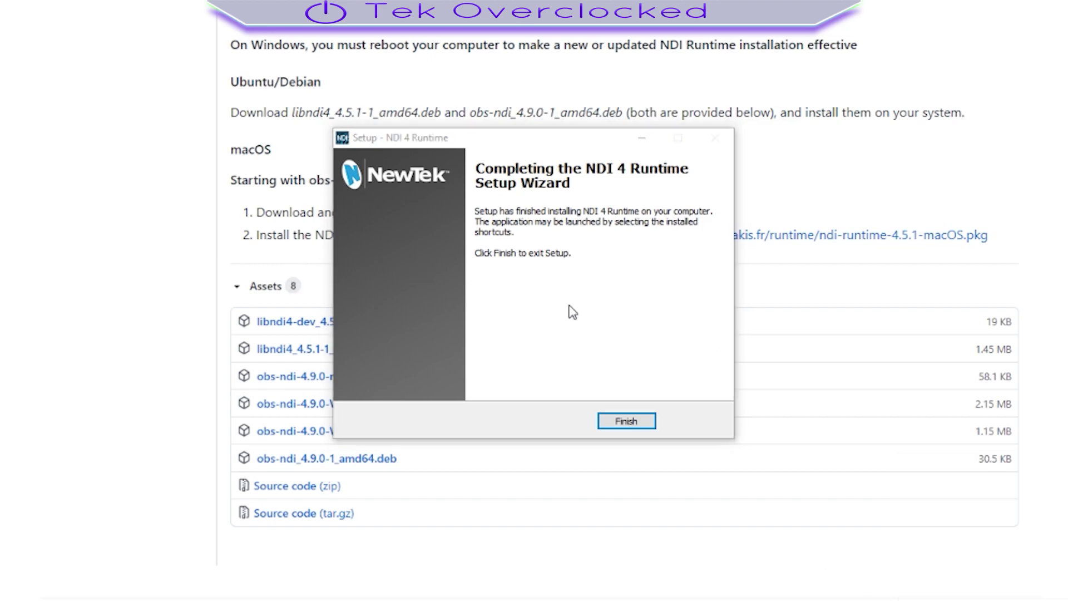
pyautogui.click(627, 422)
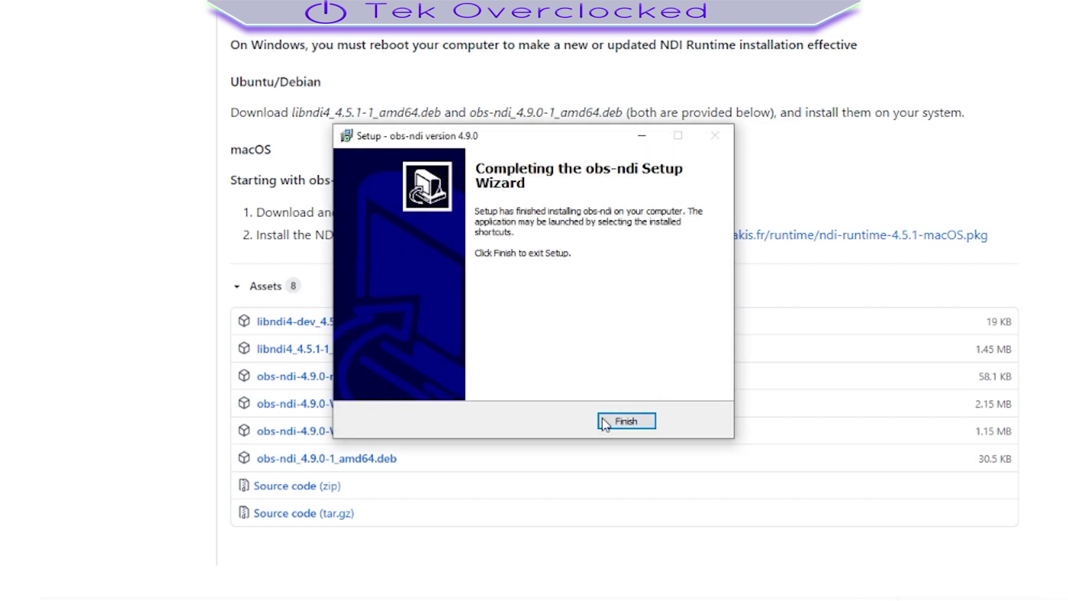
# Close the finished obs-ndi setup and enable NDI Main Output named OBS in NDI Output settings.
pyautogui.click(636, 422)
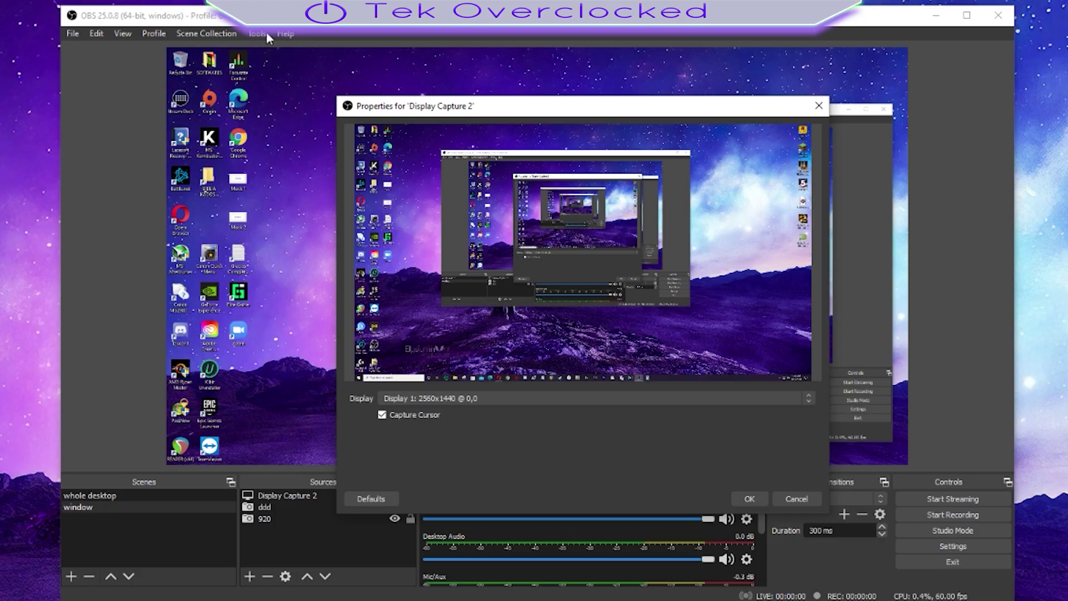
pyautogui.click(259, 34)
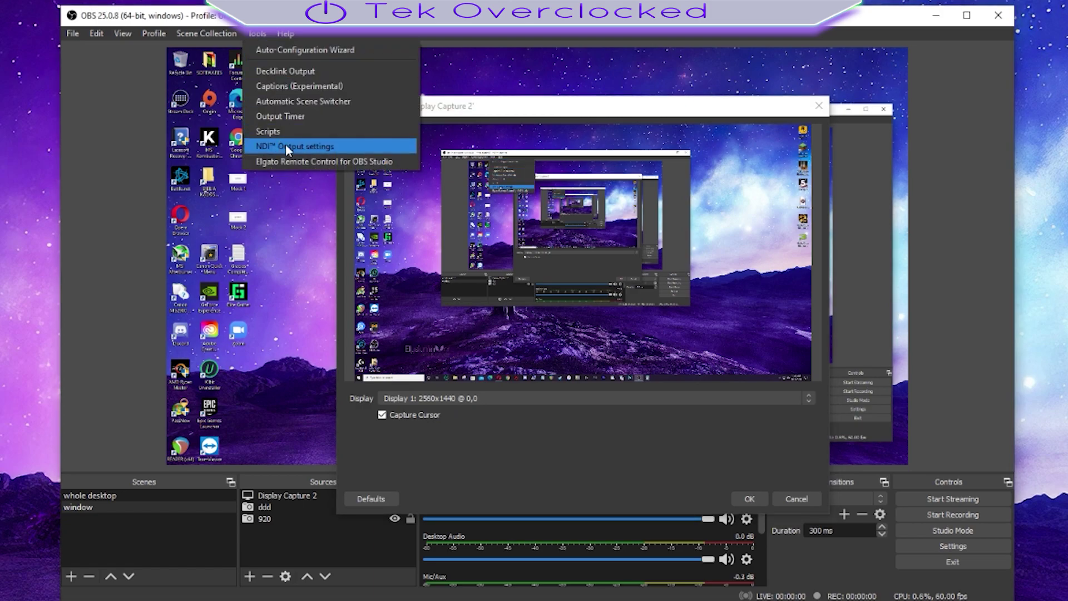
pyautogui.click(313, 146)
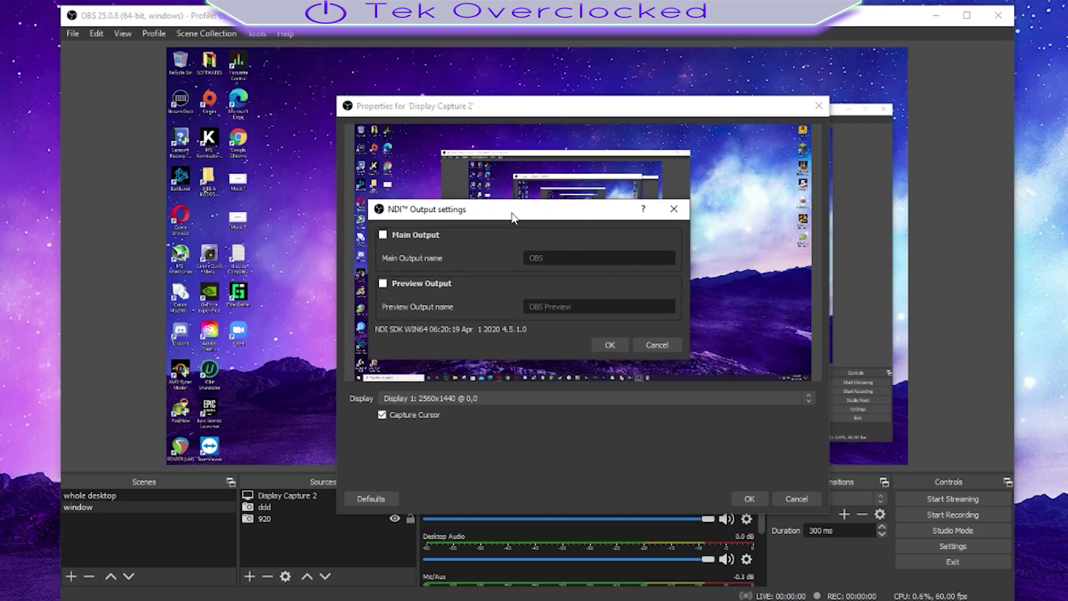
pyautogui.click(383, 235)
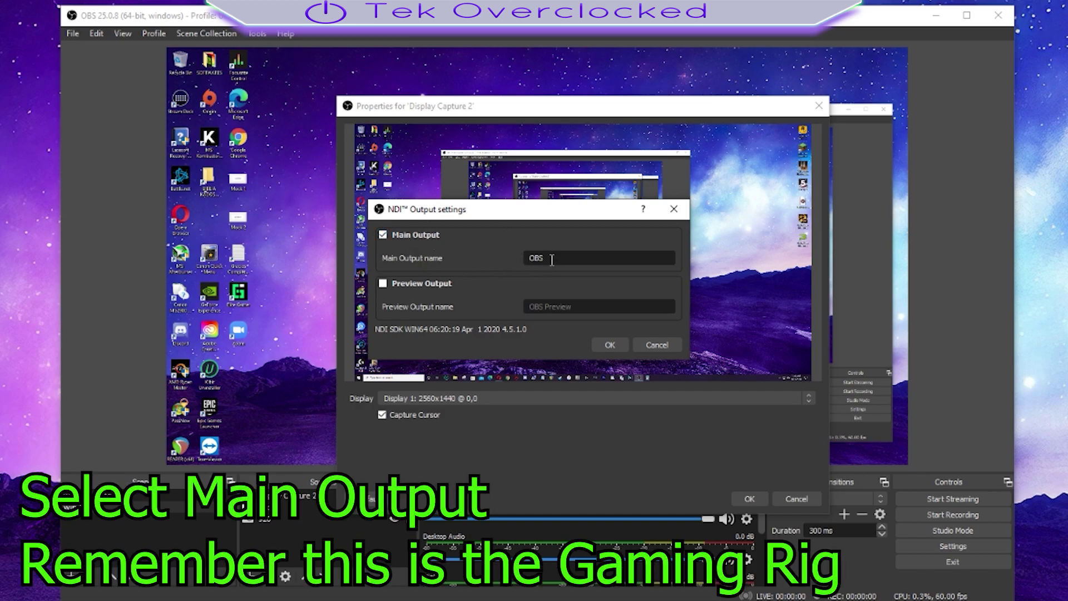
pyautogui.click(612, 346)
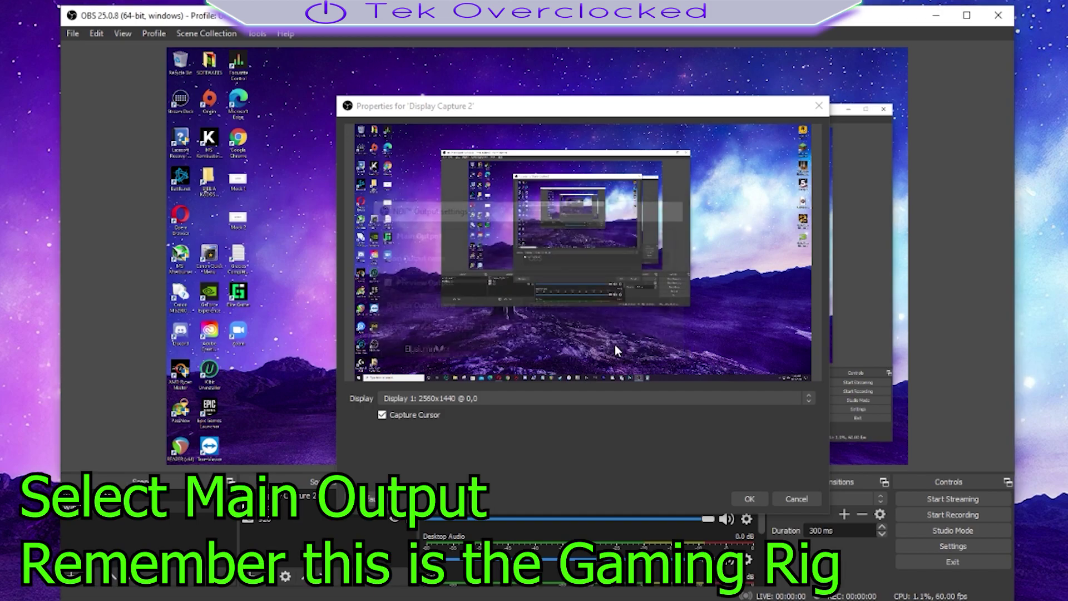
pyautogui.click(751, 499)
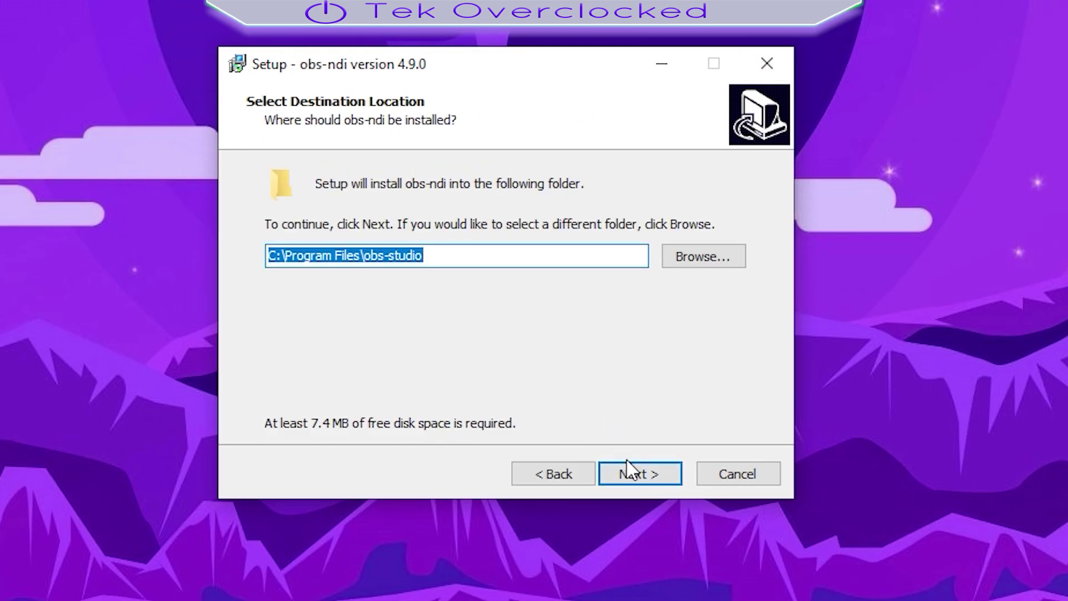
# Install obs-ndi into the existing folder, complete the NDI Runtime setup, and allow OBS firewall access.
pyautogui.click(627, 473)
pyautogui.click(598, 392)
pyautogui.click(639, 472)
pyautogui.click(632, 476)
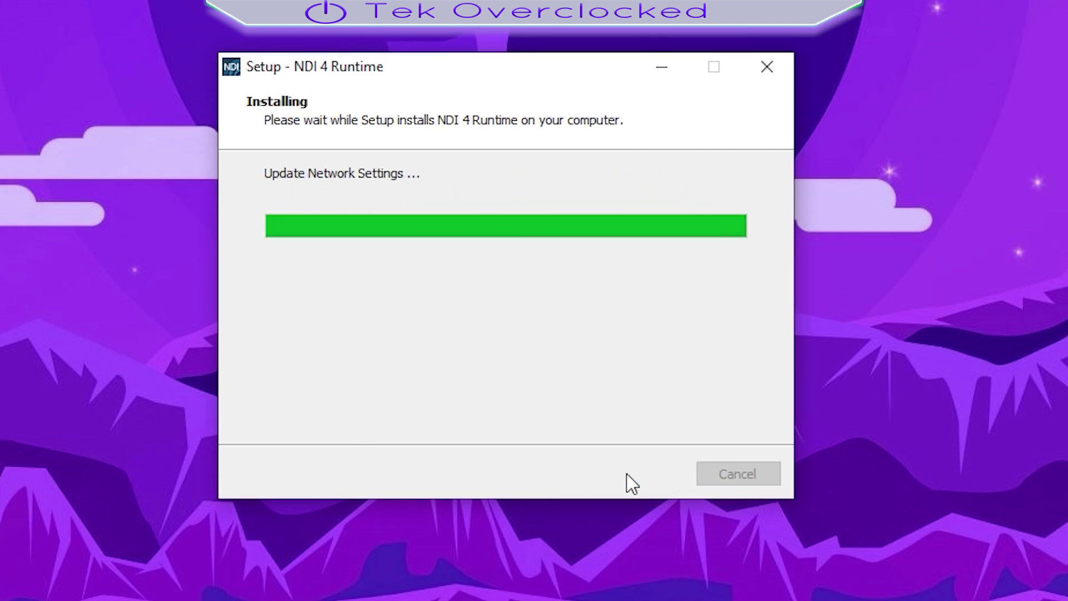
pyautogui.click(619, 501)
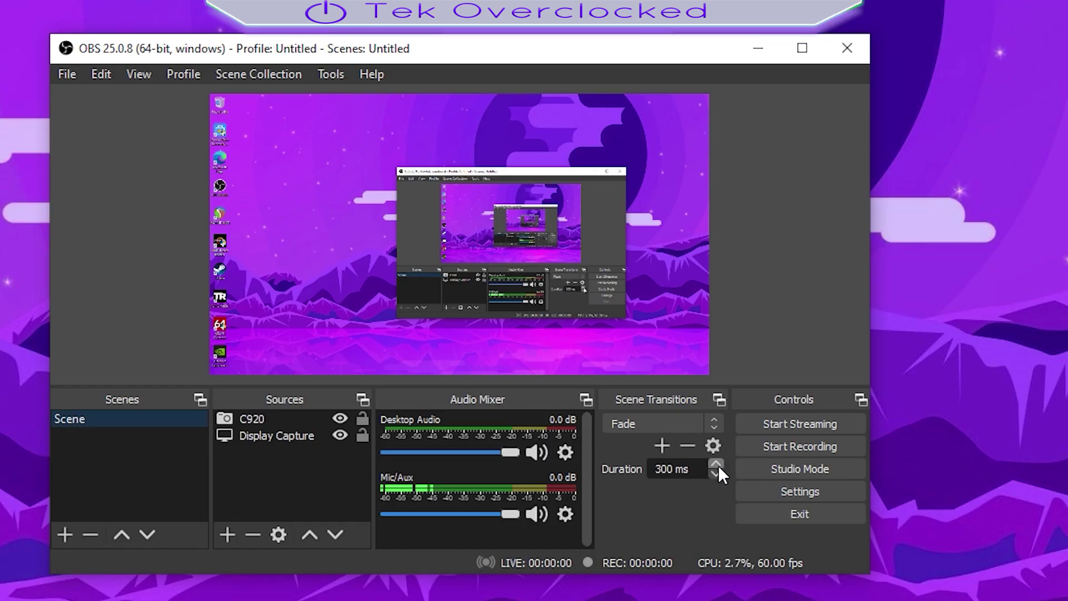
# Check the NDI Output settings under Tools and close them unchanged.
pyautogui.click(338, 73)
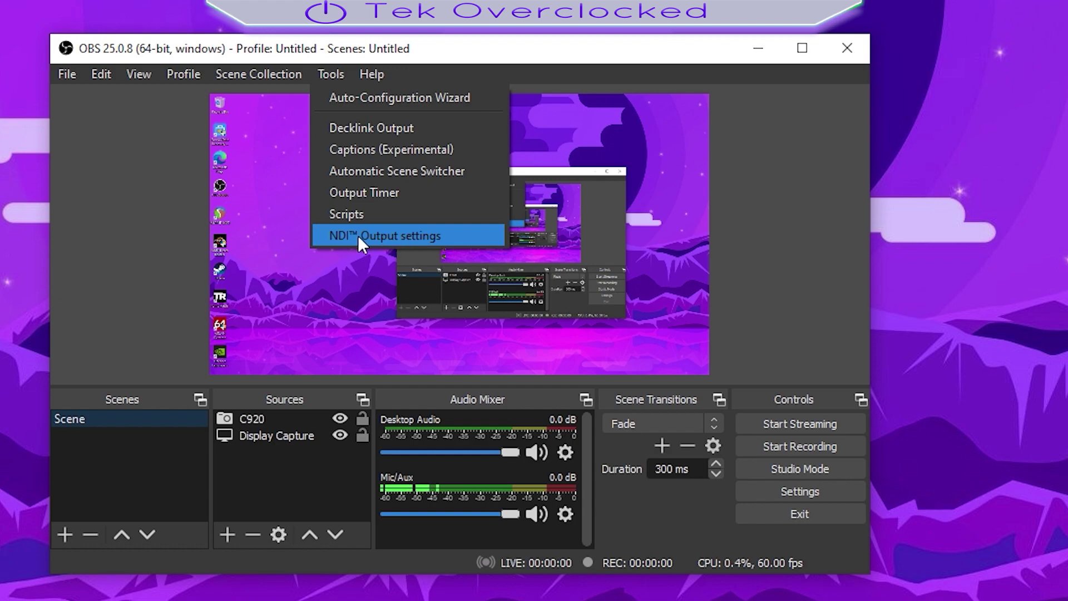
pyautogui.click(404, 236)
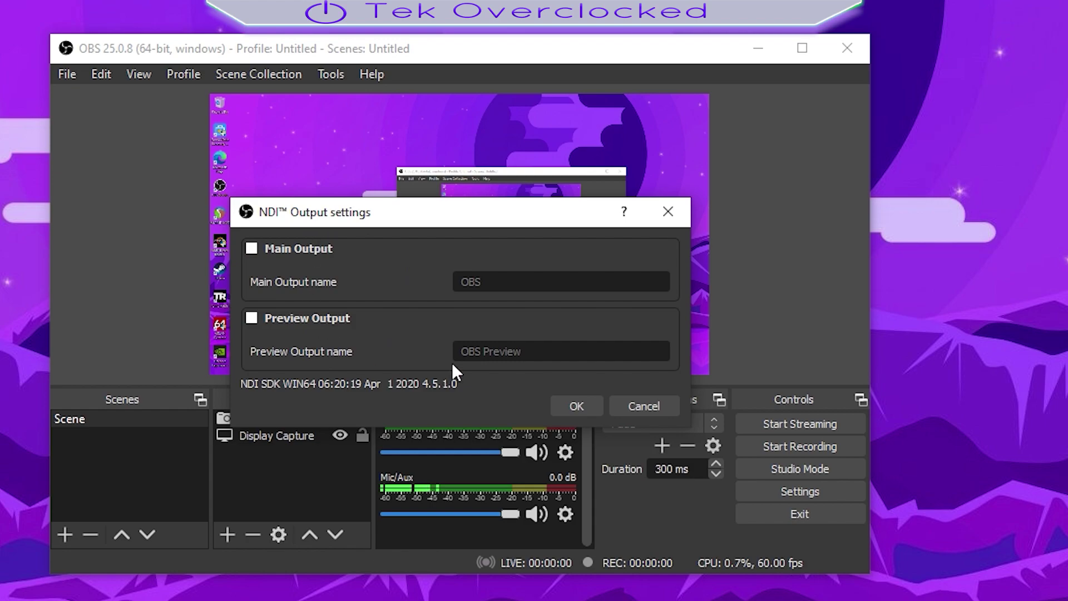
pyautogui.click(583, 403)
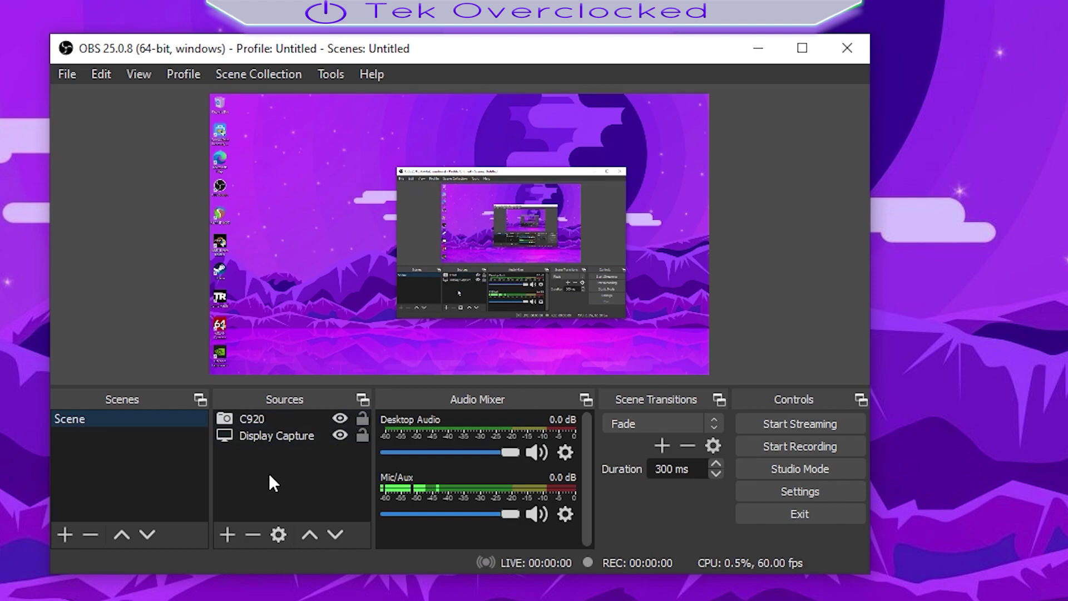
# Add an NDI Source whose Source name is the gaming PC's DESKTOP-UU3EOFQ (OBS) feed.
pyautogui.click(227, 534)
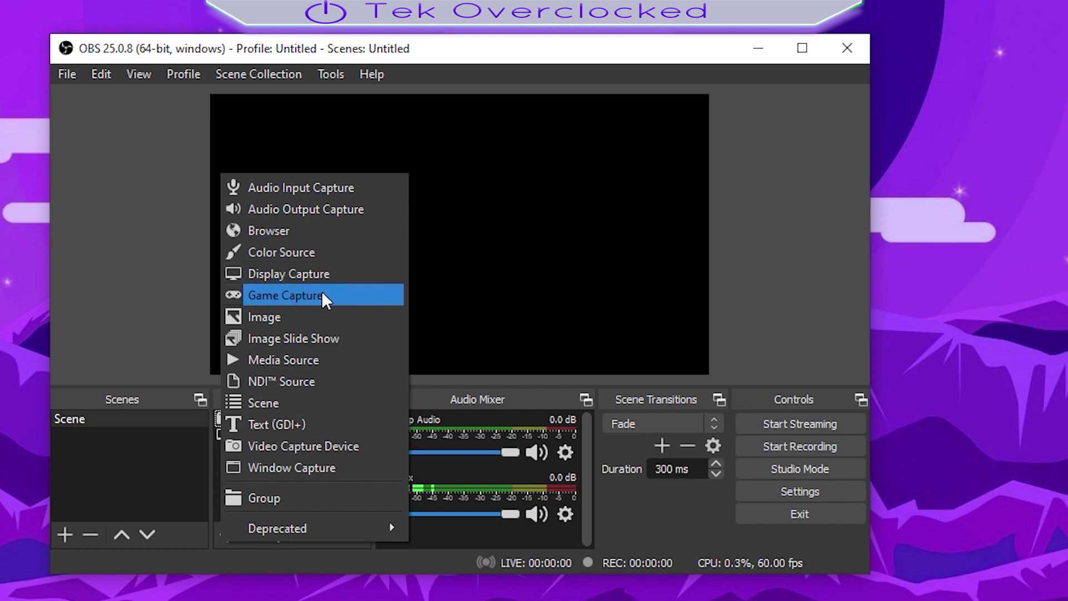
pyautogui.click(322, 385)
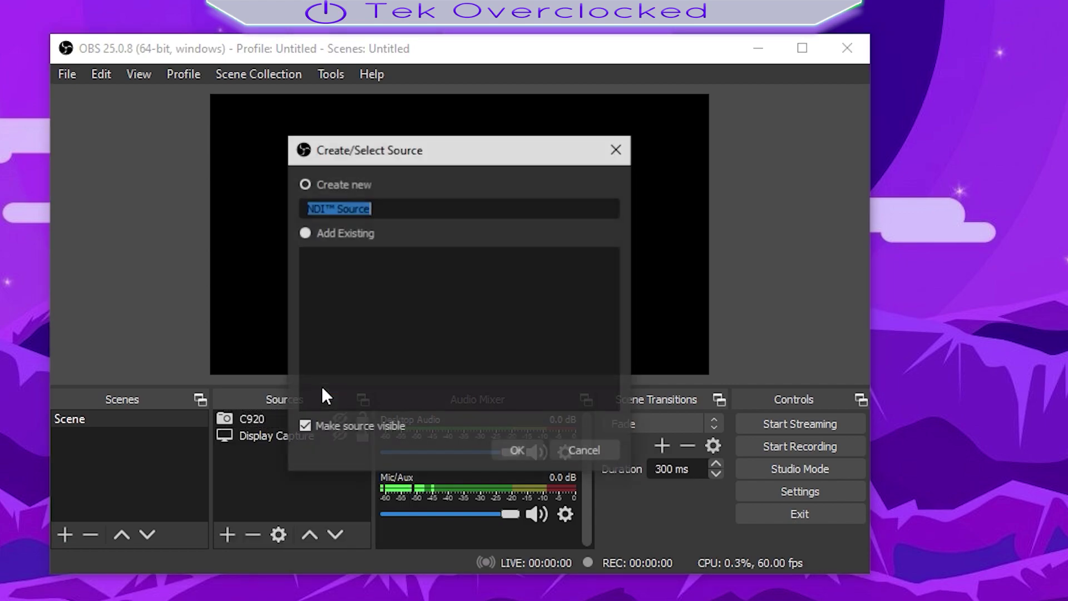
pyautogui.click(526, 451)
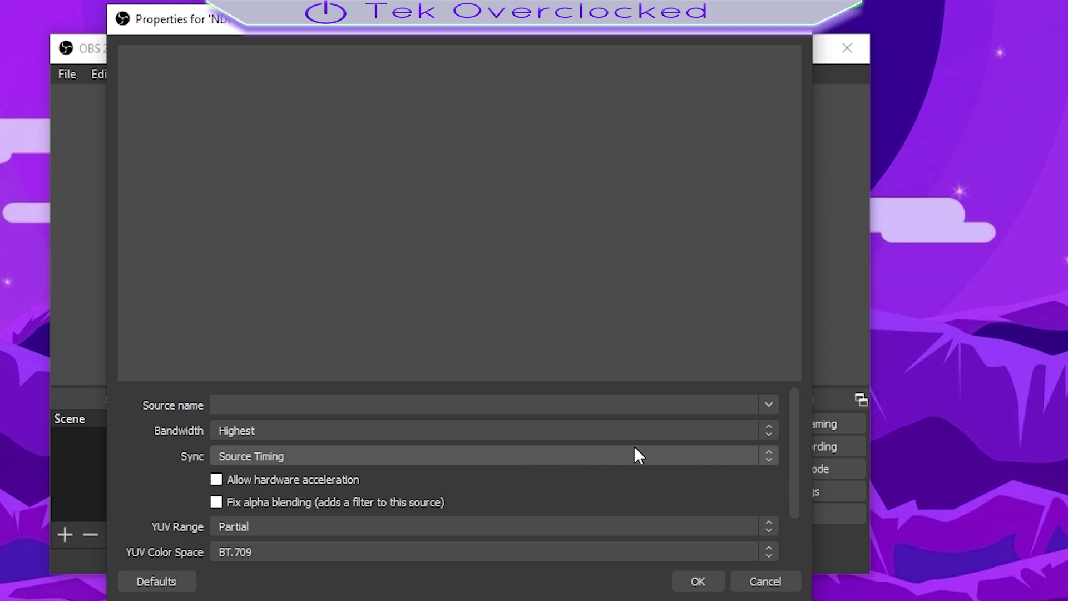
pyautogui.click(768, 404)
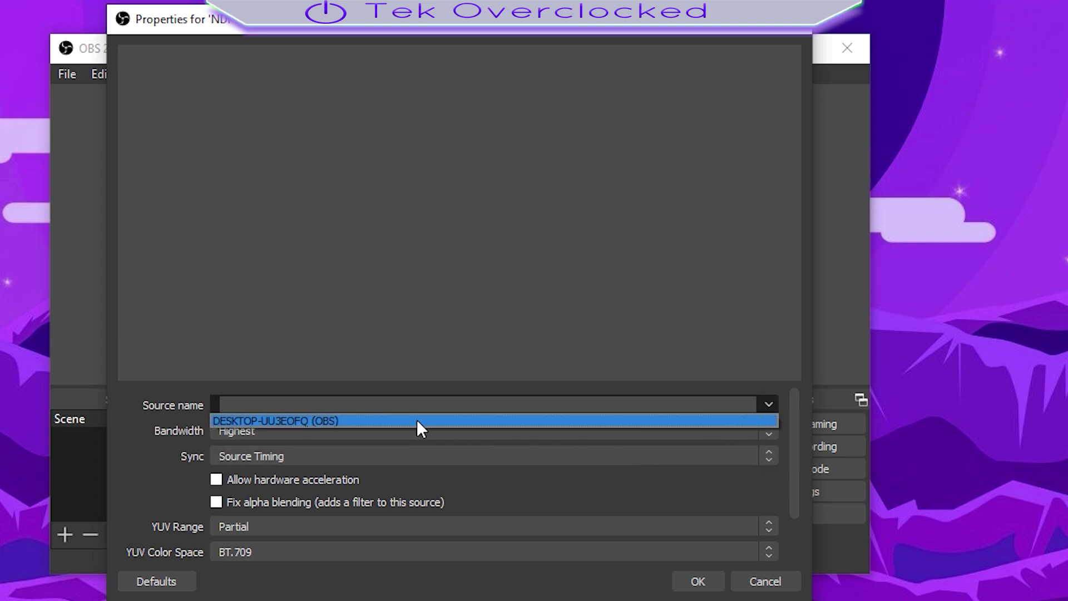
pyautogui.click(334, 421)
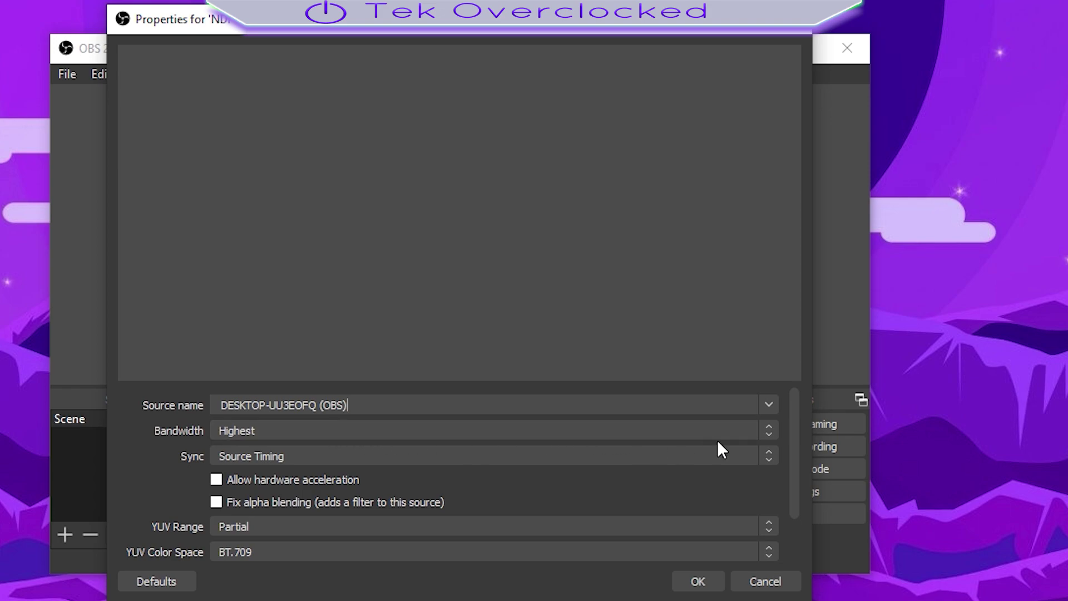
pyautogui.click(689, 580)
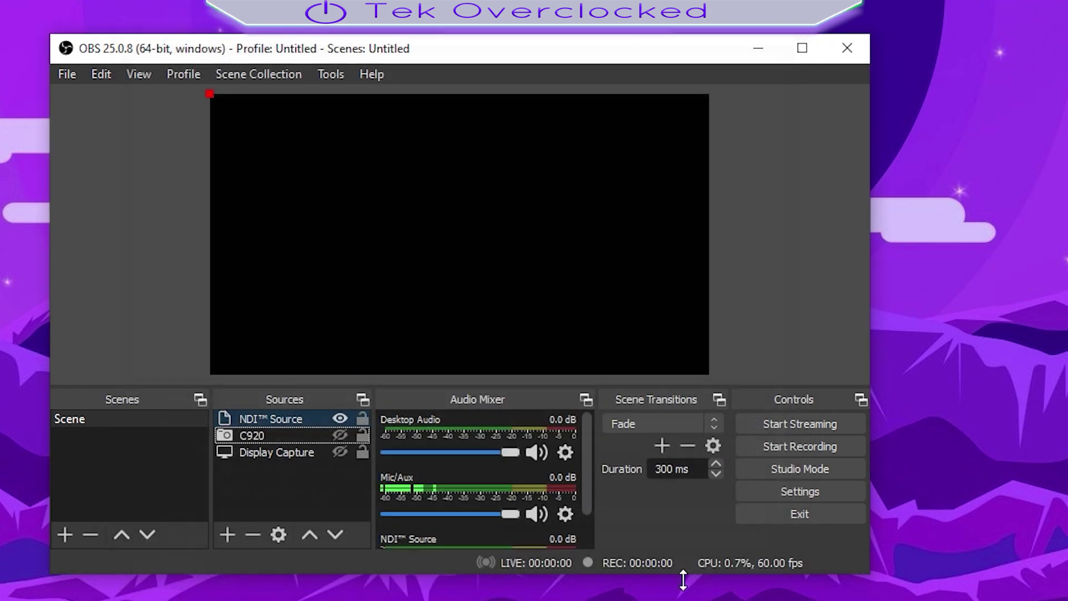